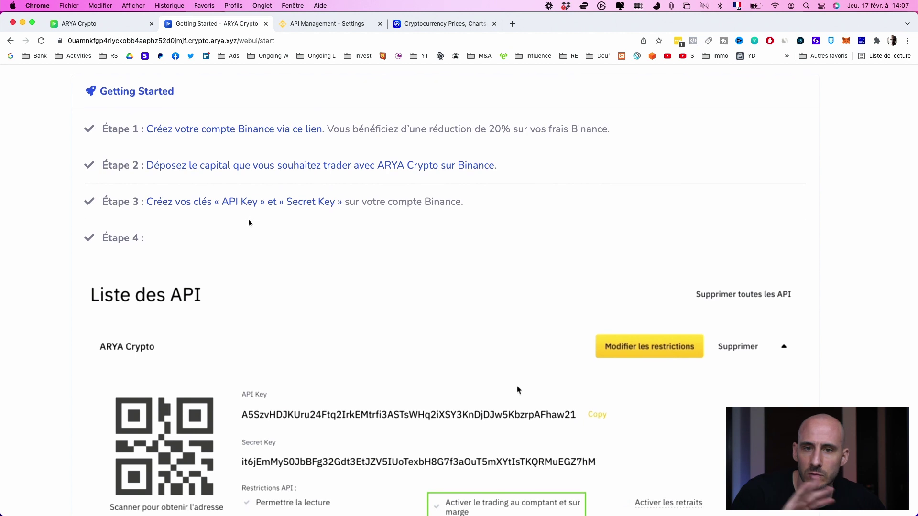
# - View the Binance wallet overview through the Étape 2 deposit link of the Getting Started guide, and close that page
pyautogui.scroll(-1, 248, 223)
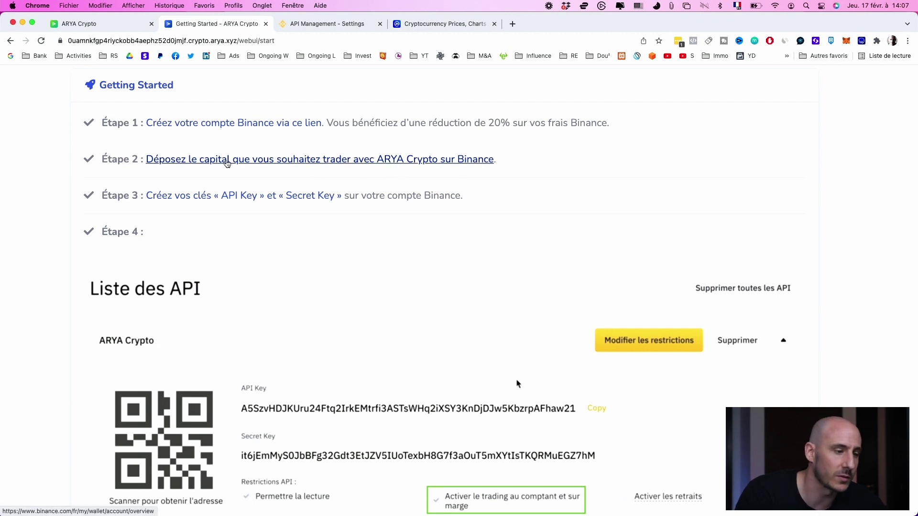
pyautogui.click(284, 159)
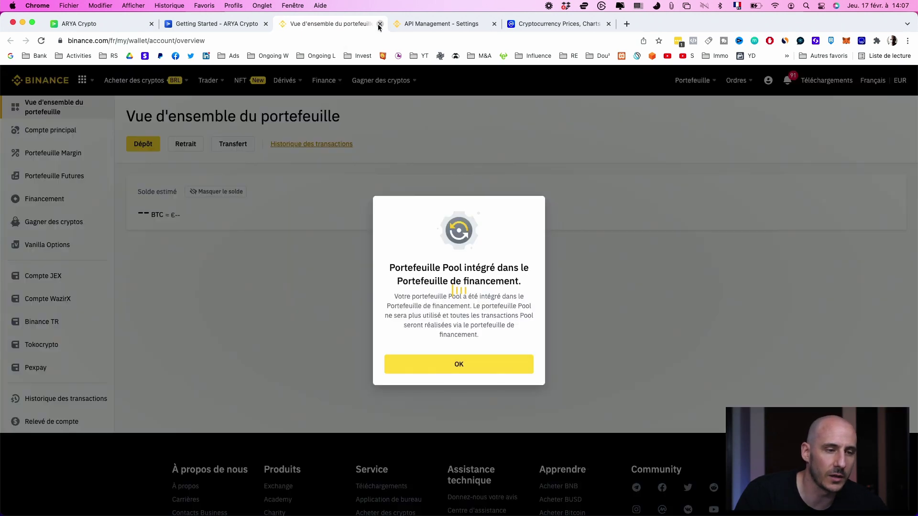
pyautogui.click(380, 24)
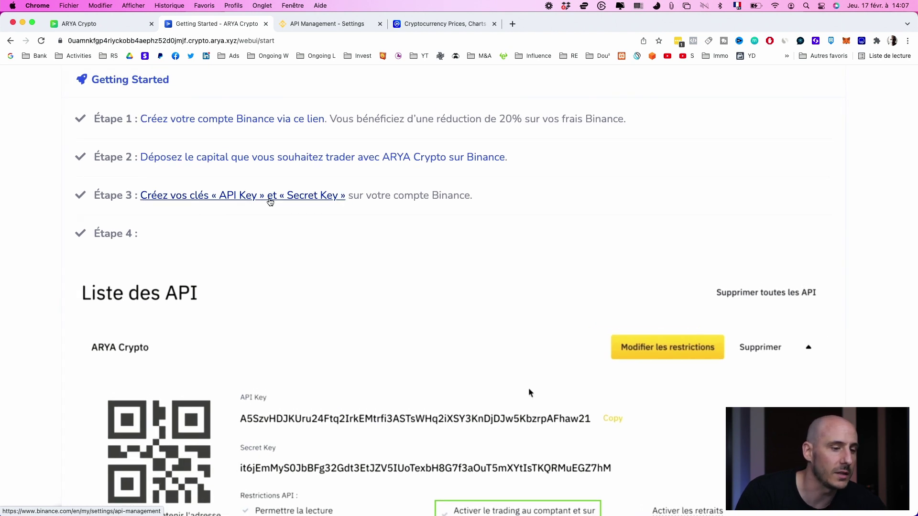
# - Open Binance API Management from the Étape 3 link and look over the Étape 4 example in the Getting Started guide
pyautogui.scroll(2, 270, 201)
pyautogui.click(270, 201)
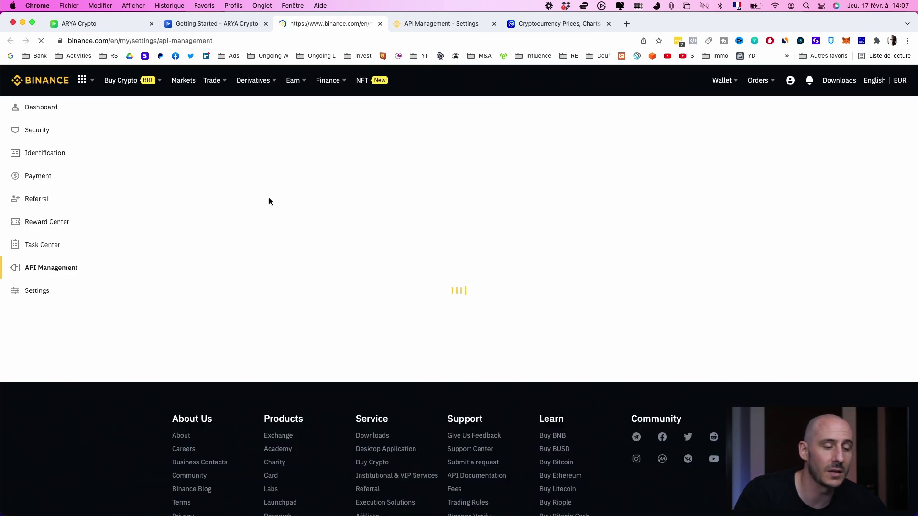
pyautogui.moveTo(254, 81)
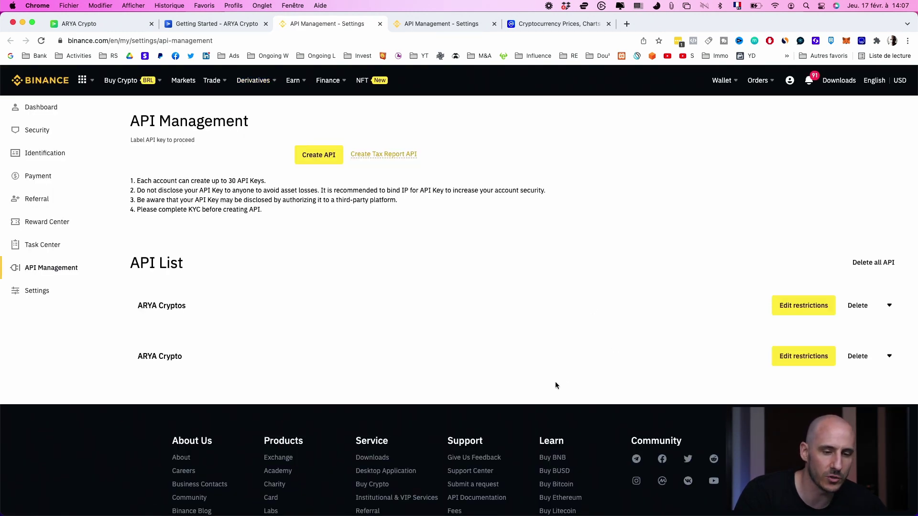
pyautogui.hotkey('ctrl', 'shift', 'Tab')
pyautogui.scroll(-5, 287, 285)
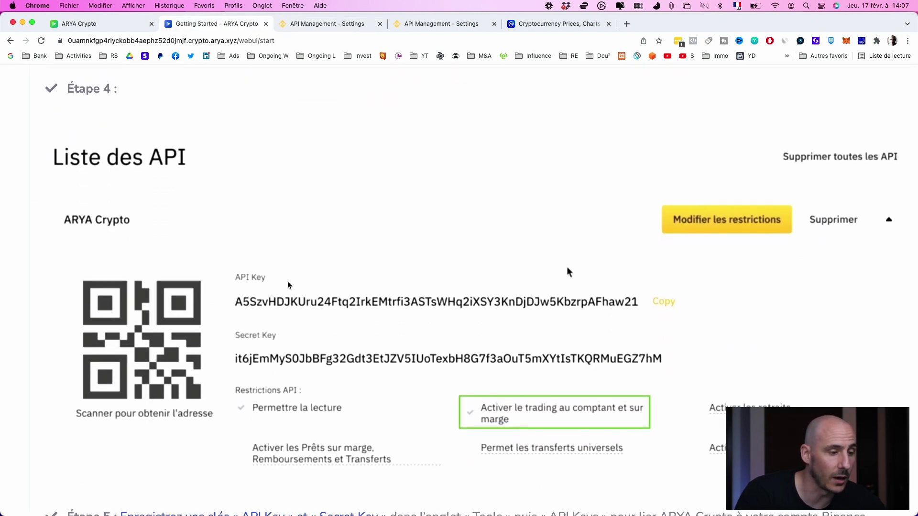
pyautogui.scroll(5, 455, 230)
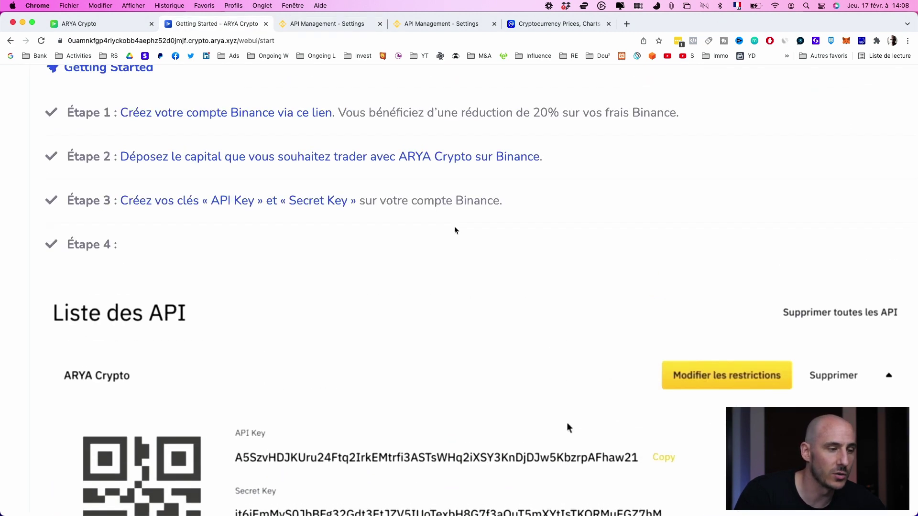
# - Create a Binance API key labelled CRYPTOS ARYA and submit the e-mail verification code and authenticator code
pyautogui.click(333, 26)
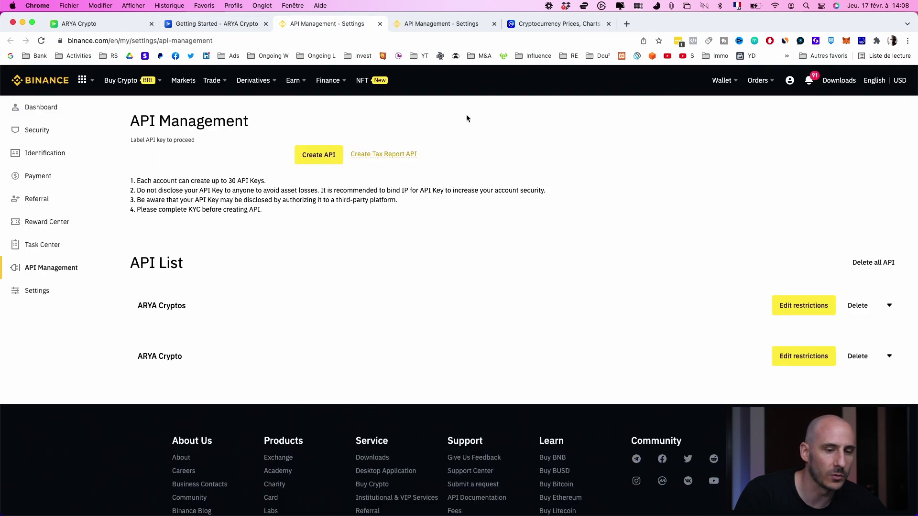
pyautogui.click(240, 158)
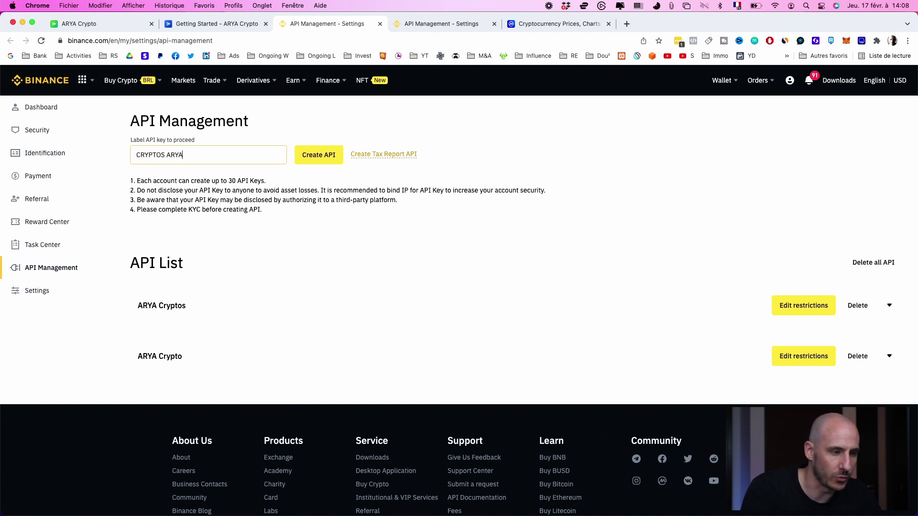
pyautogui.click(318, 163)
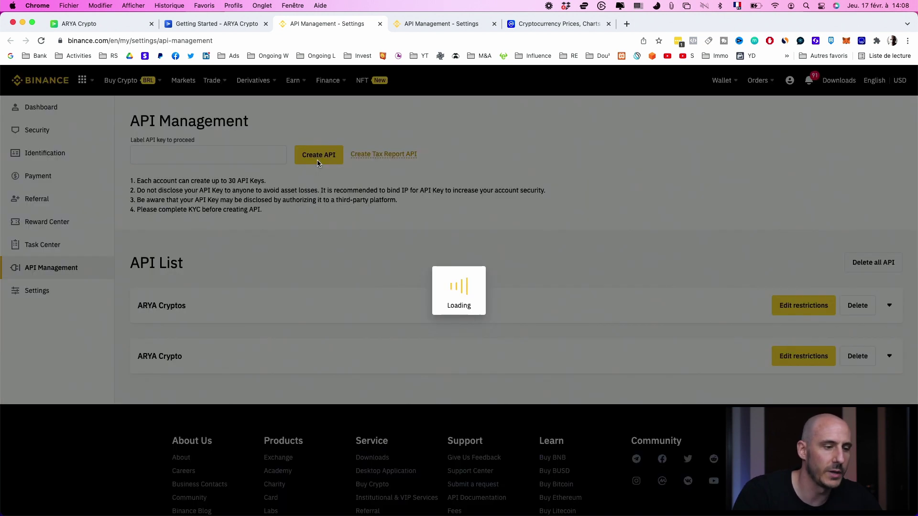
pyautogui.moveTo(396, 342); pyautogui.dragTo(455, 342)
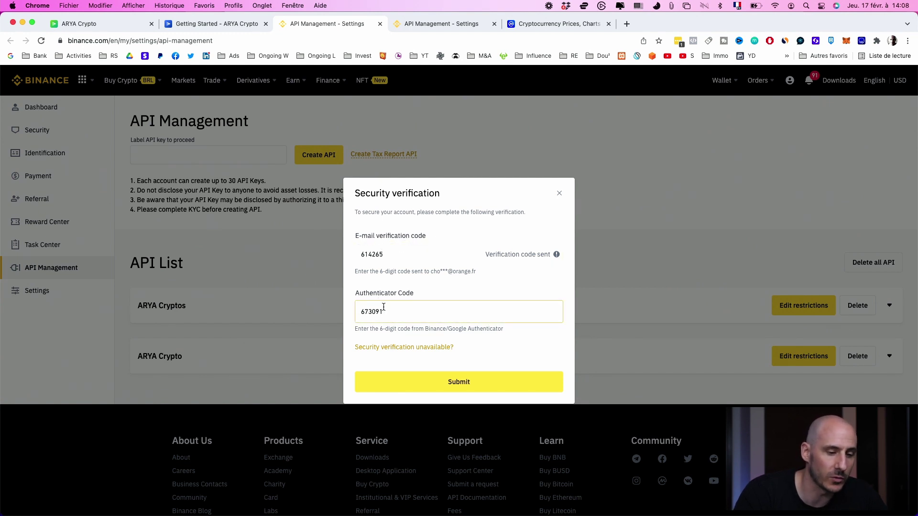
pyautogui.click(456, 380)
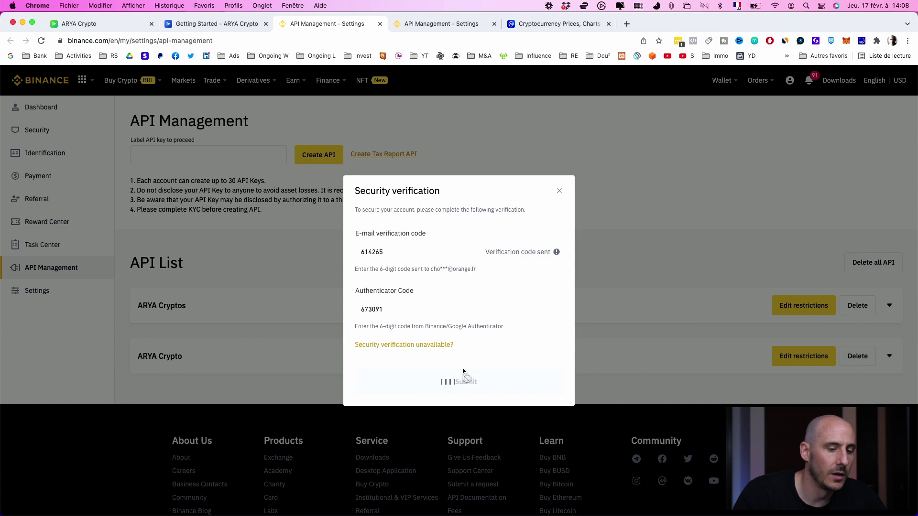
# - Examine the API key, secret key and API restrictions of the new CRYPTOS ARYA entry
pyautogui.scroll(-3, 527, 318)
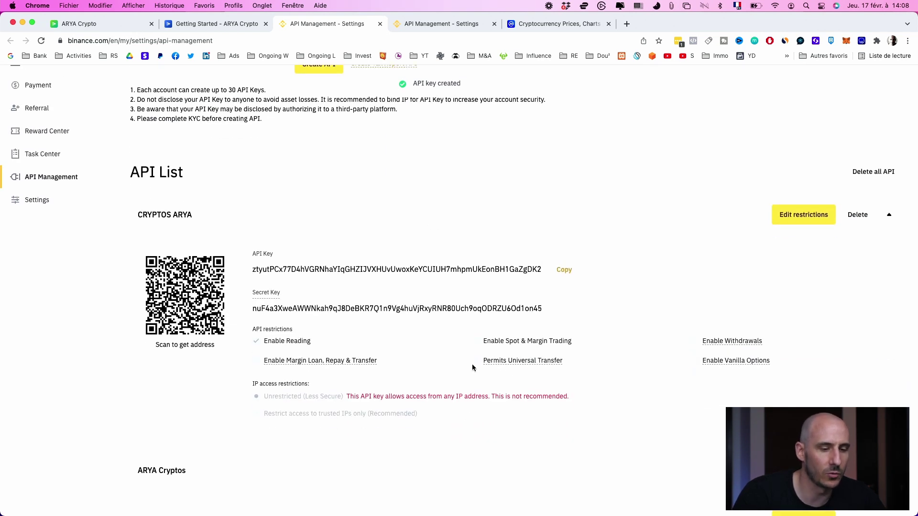
pyautogui.scroll(-1, 516, 376)
pyautogui.scroll(3, 514, 354)
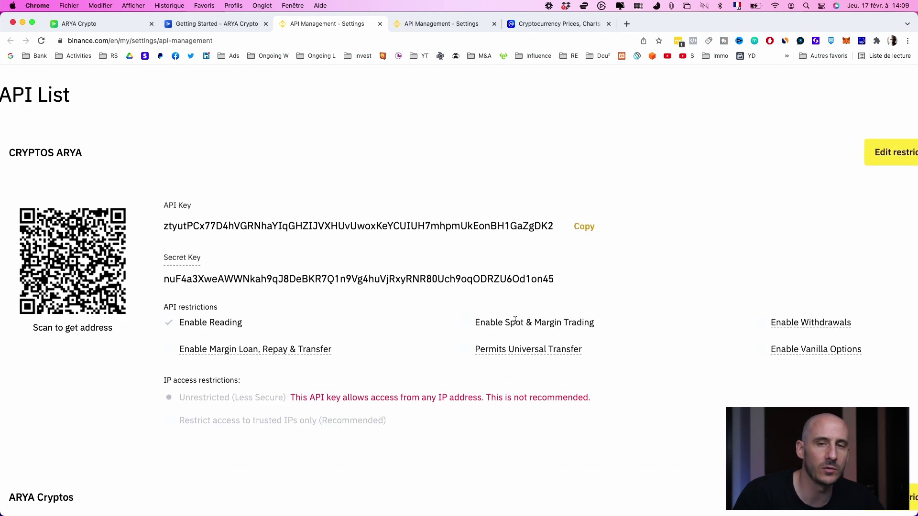
pyautogui.moveTo(224, 226); pyautogui.dragTo(531, 227)
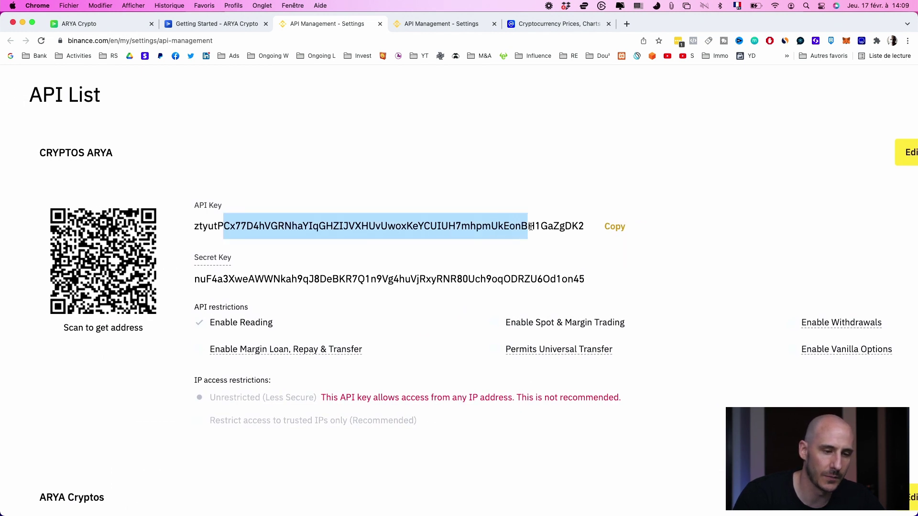
pyautogui.moveTo(286, 279); pyautogui.dragTo(515, 279)
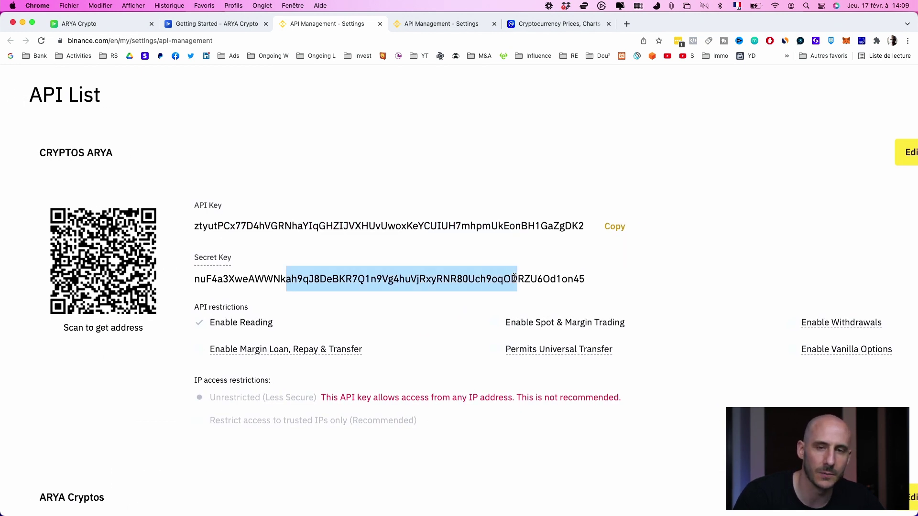
pyautogui.scroll(1, 554, 272)
pyautogui.click(595, 266)
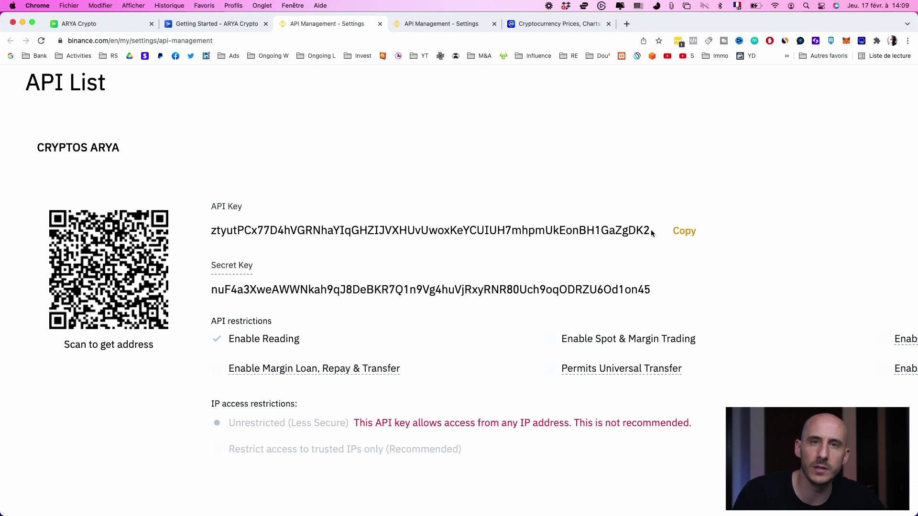
pyautogui.moveTo(652, 231); pyautogui.dragTo(211, 229)
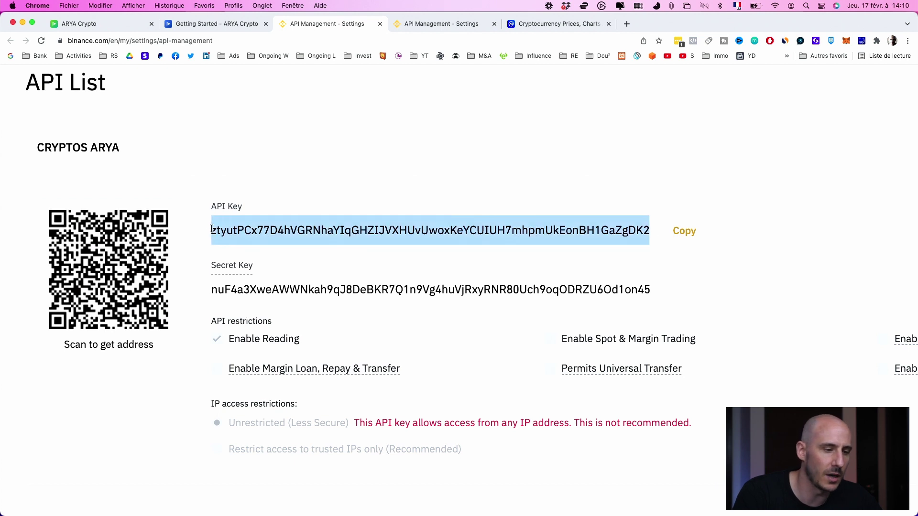
# - Review Étape 4 of the ARYA Crypto Getting Started guide for the required API restrictions
pyautogui.click(215, 24)
pyautogui.scroll(-2, 351, 262)
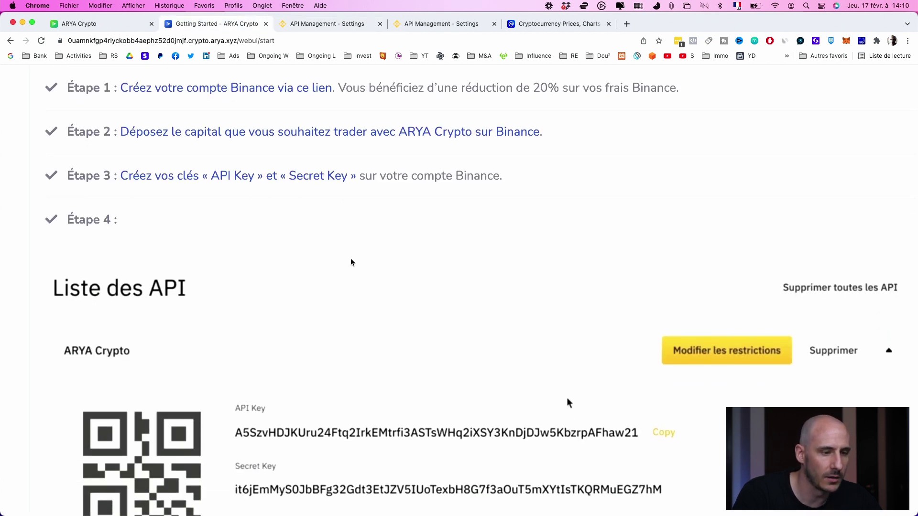
pyautogui.scroll(-3, 350, 262)
pyautogui.scroll(-3, 381, 277)
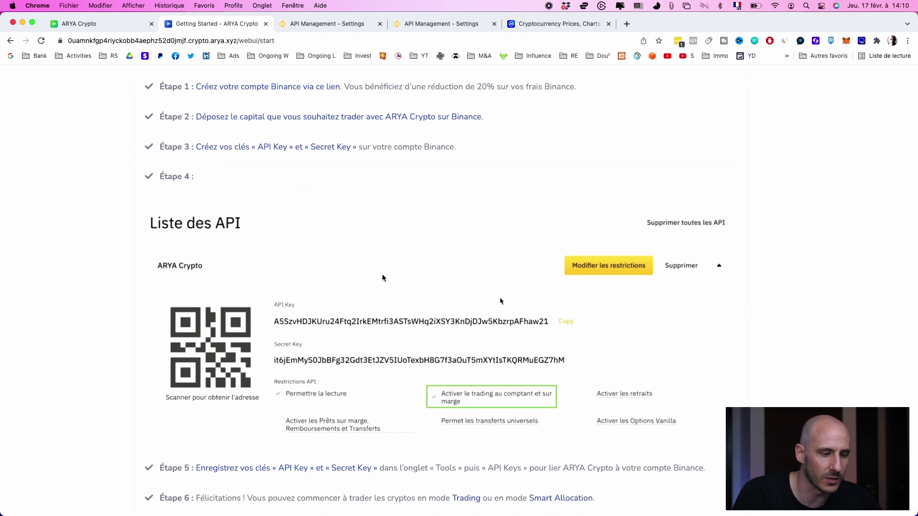
# - Enable Spot & Margin Trading for the CRYPTOS ARYA key on Binance, accept the permission expiry notice and submit the authenticator code
pyautogui.click(326, 23)
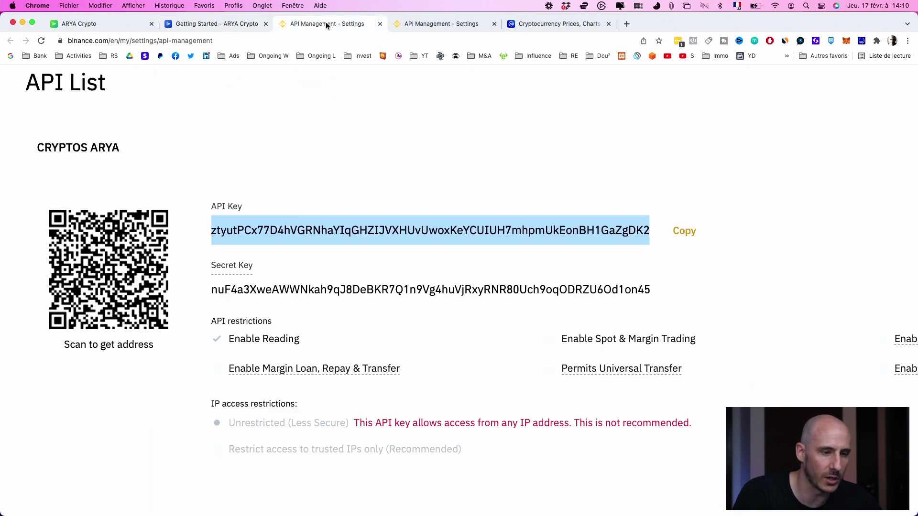
pyautogui.scroll(-2, 446, 227)
pyautogui.scroll(-3, 446, 227)
pyautogui.click(605, 231)
pyautogui.moveTo(485, 285); pyautogui.dragTo(578, 288)
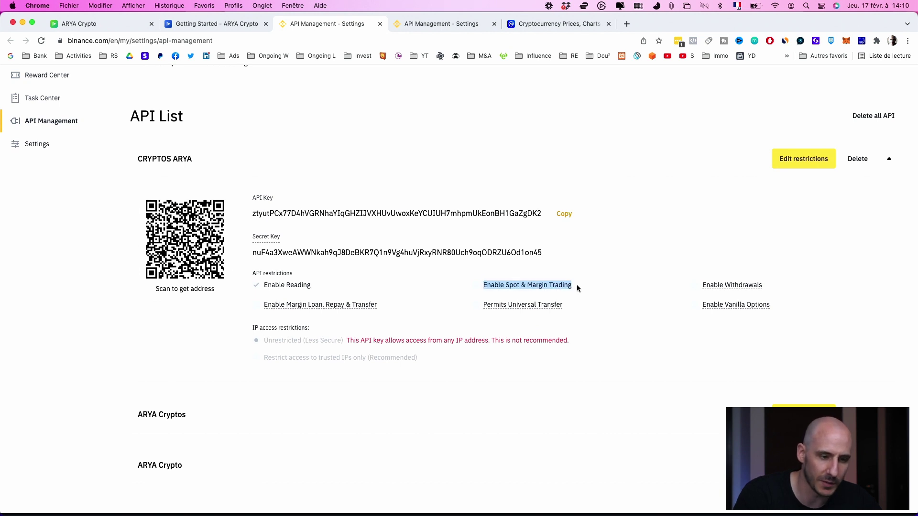
pyautogui.click(806, 161)
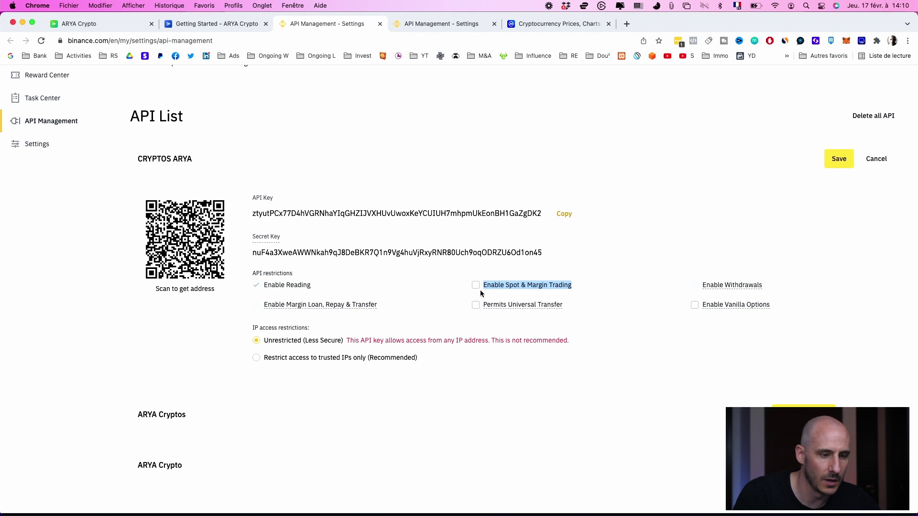
pyautogui.click(477, 287)
pyautogui.click(831, 160)
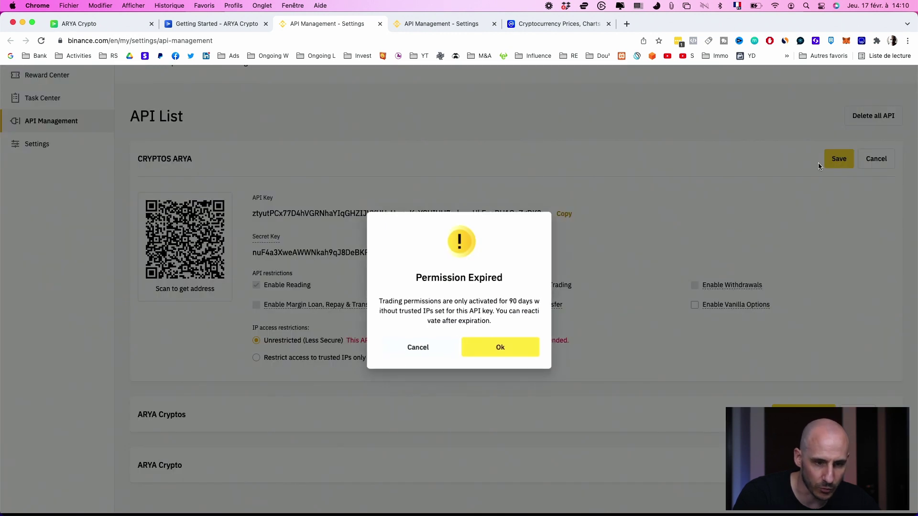
pyautogui.click(503, 348)
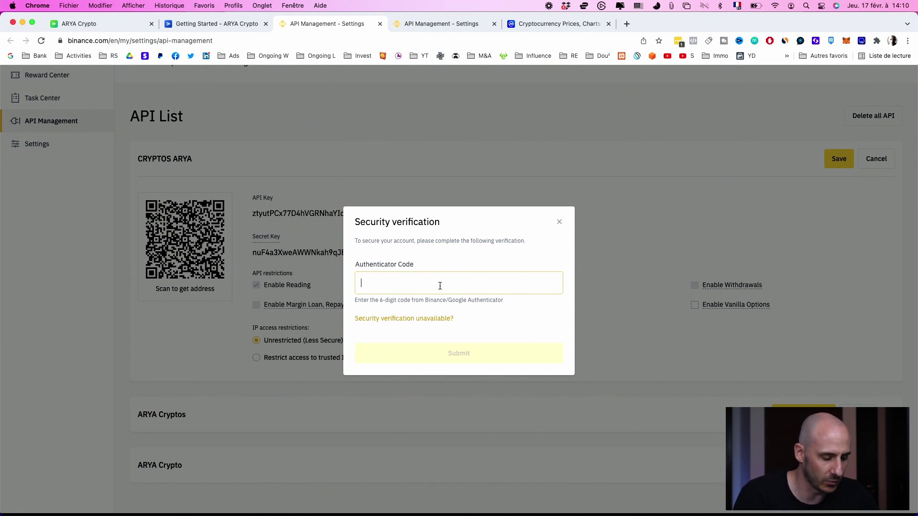
pyautogui.press('super+v')
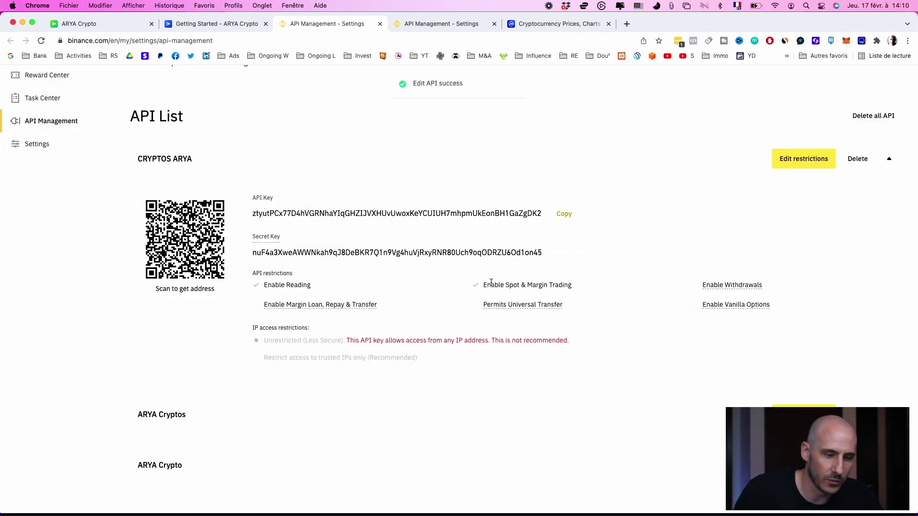
pyautogui.moveTo(258, 211); pyautogui.dragTo(316, 212)
pyautogui.click(444, 296)
pyautogui.moveTo(577, 284)
pyautogui.mouseDown()
pyautogui.moveTo(506, 282)
pyautogui.moveTo(579, 288)
pyautogui.mouseUp()
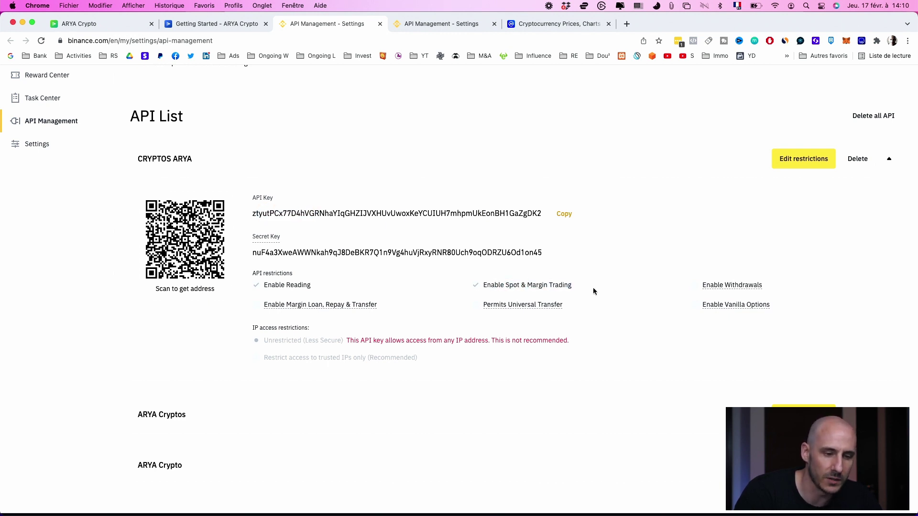
# - Copy the CRYPTOS ARYA API key from Binance and paste it into the API Key field of ARYA Crypto's API Keys Management page
pyautogui.scroll(5, 593, 287)
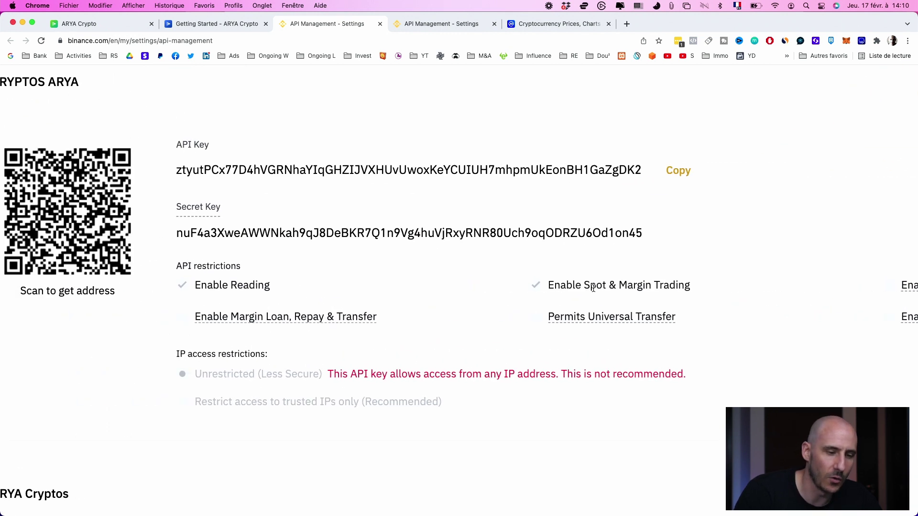
pyautogui.scroll(1, 593, 287)
pyautogui.doubleClick(331, 181)
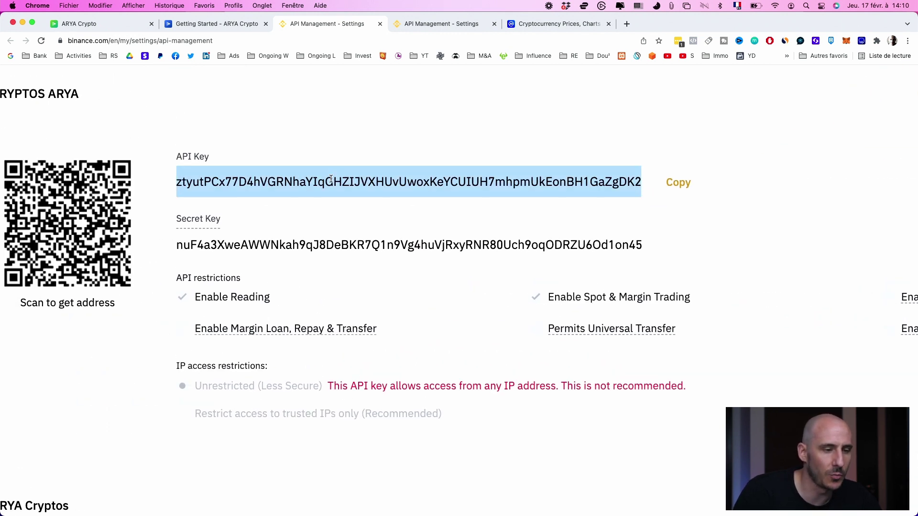
pyautogui.click(216, 24)
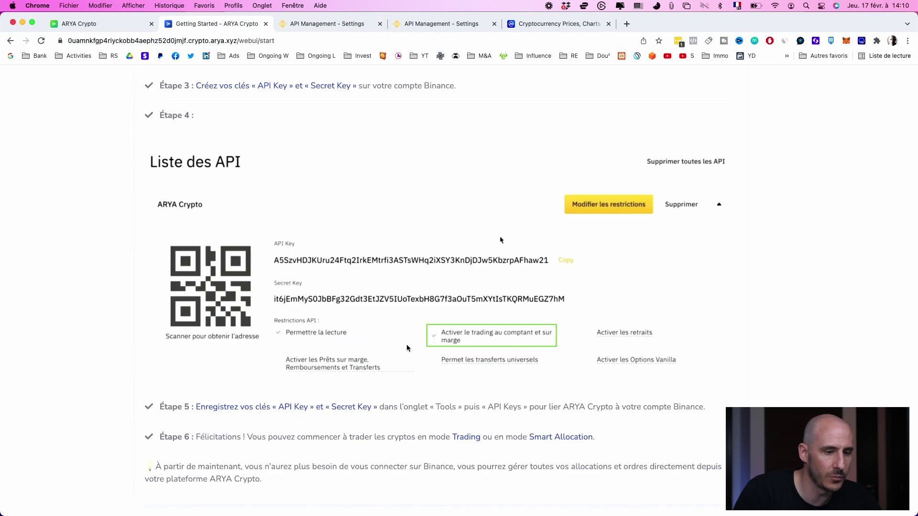
pyautogui.click(304, 417)
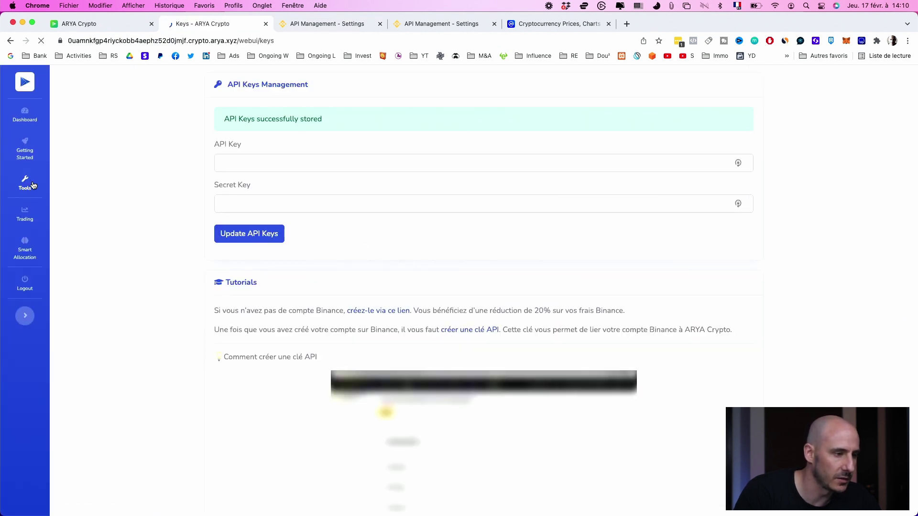
pyautogui.click(377, 170)
pyautogui.press('super+v')
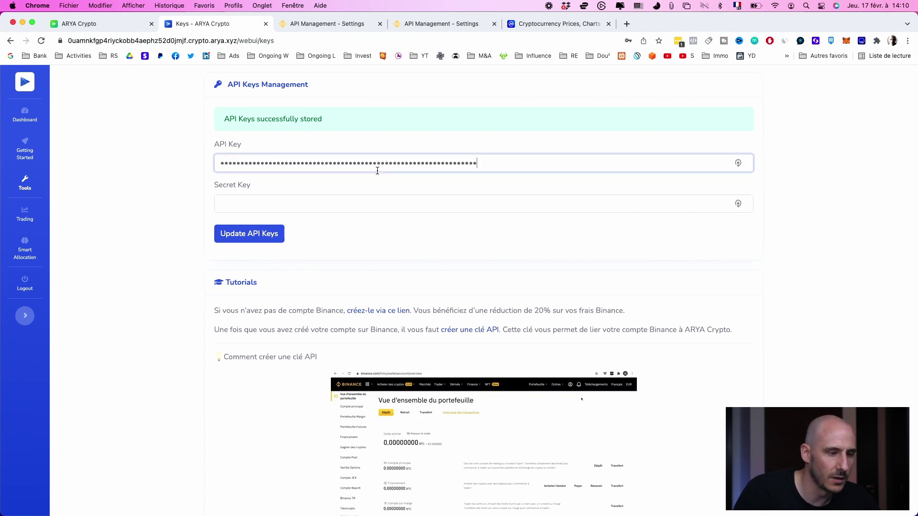
# - Copy the secret key from Binance and paste it into the Secret Key field of ARYA Crypto's API Keys Management page
pyautogui.click(339, 32)
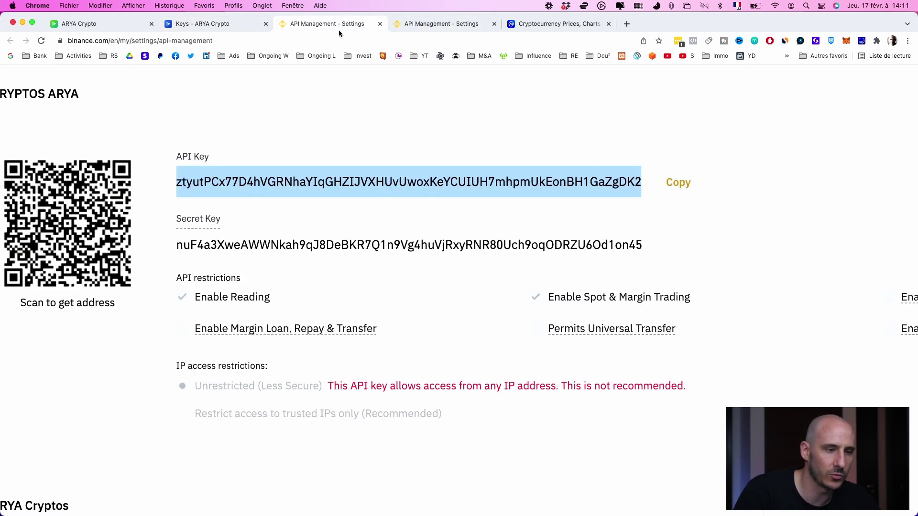
pyautogui.doubleClick(311, 246)
pyautogui.press('super+c')
pyautogui.click(238, 26)
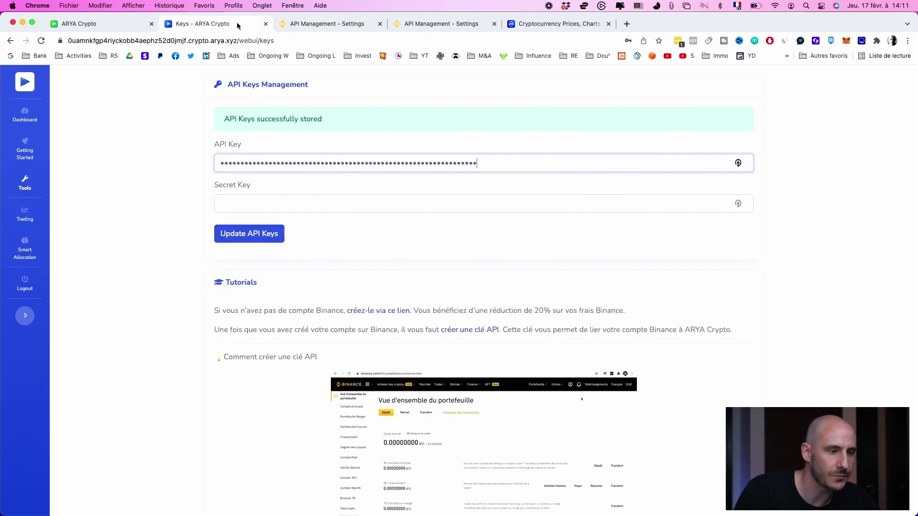
pyautogui.press('super+v')
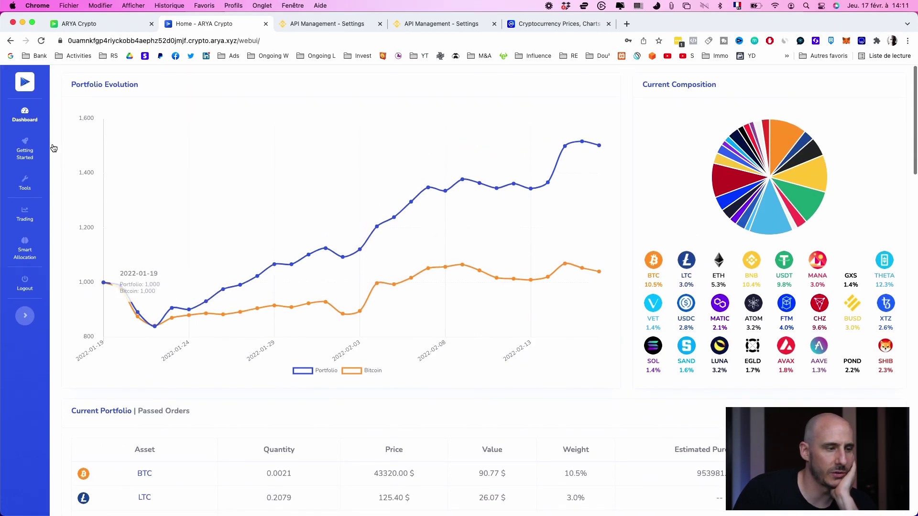
# - Examine the dashboard's portfolio evolution chart, current composition, Current Portfolio table and Portfolio's History table
pyautogui.scroll(-8, 306, 346)
pyautogui.scroll(9, 305, 346)
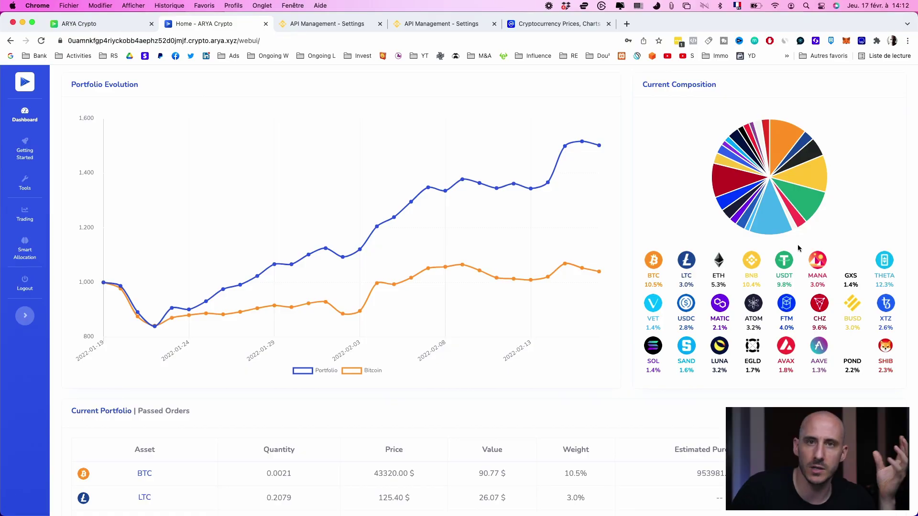
pyautogui.scroll(-2, 861, 306)
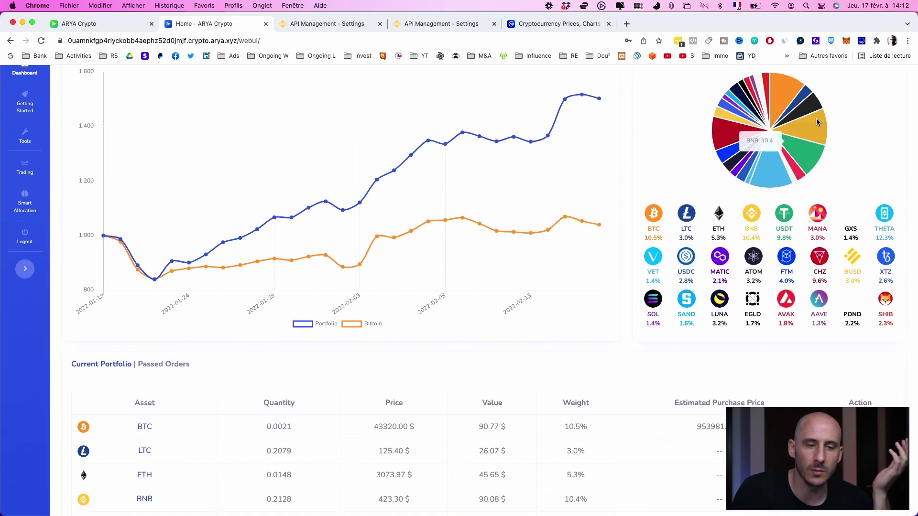
pyautogui.scroll(-4, 499, 373)
pyautogui.scroll(6, 502, 349)
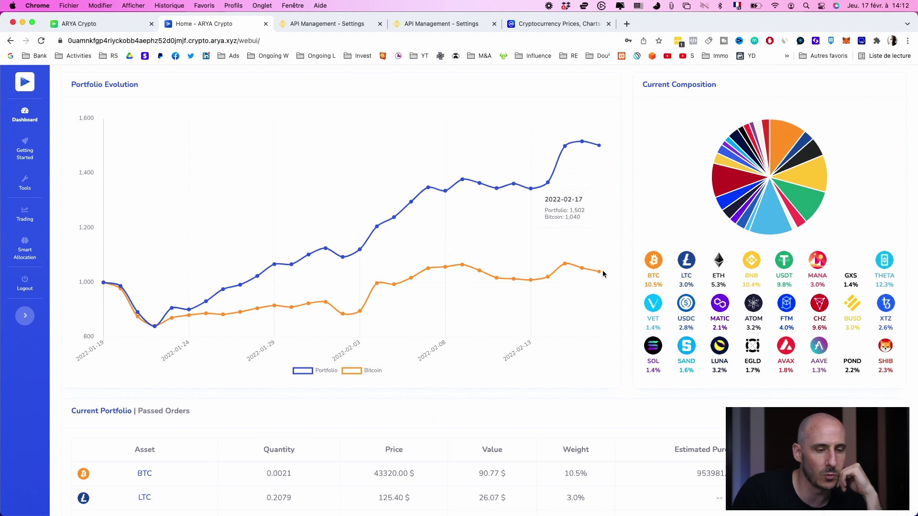
pyautogui.scroll(-15, 354, 406)
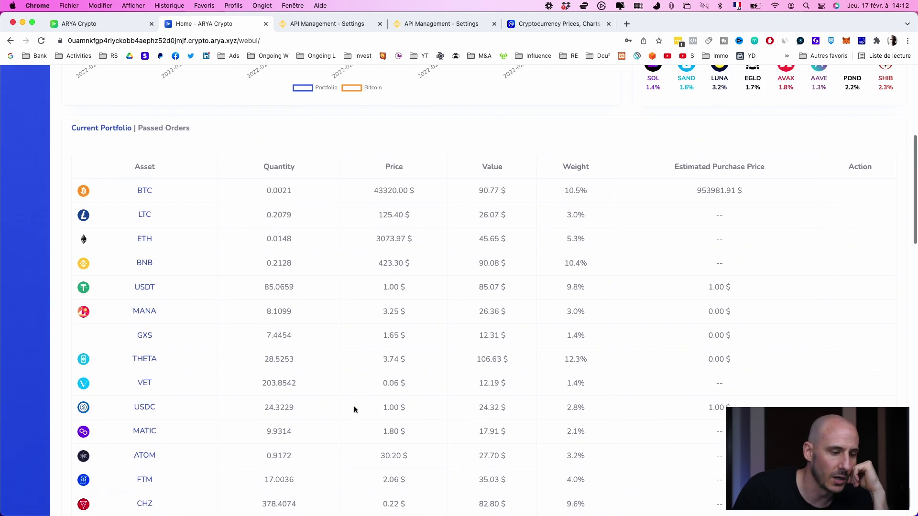
pyautogui.scroll(-10, 376, 438)
pyautogui.scroll(4, 376, 438)
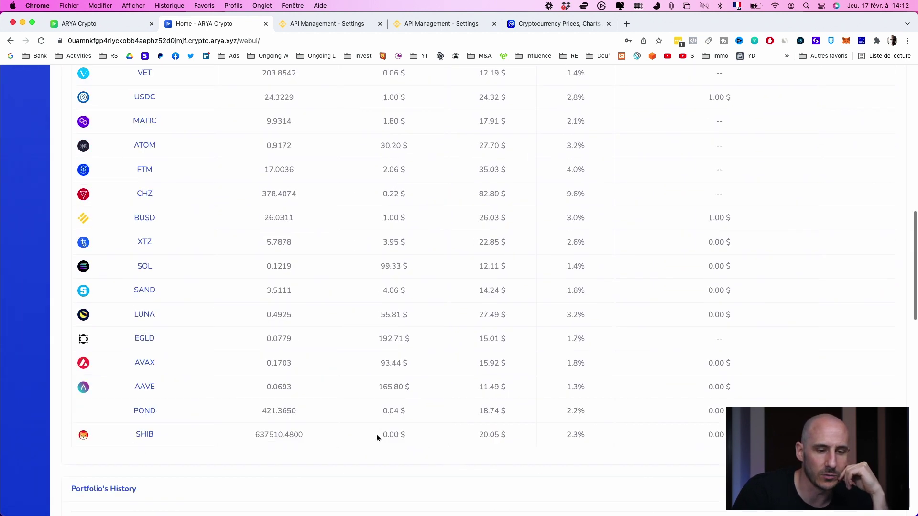
pyautogui.scroll(-9, 377, 438)
pyautogui.scroll(-13, 320, 343)
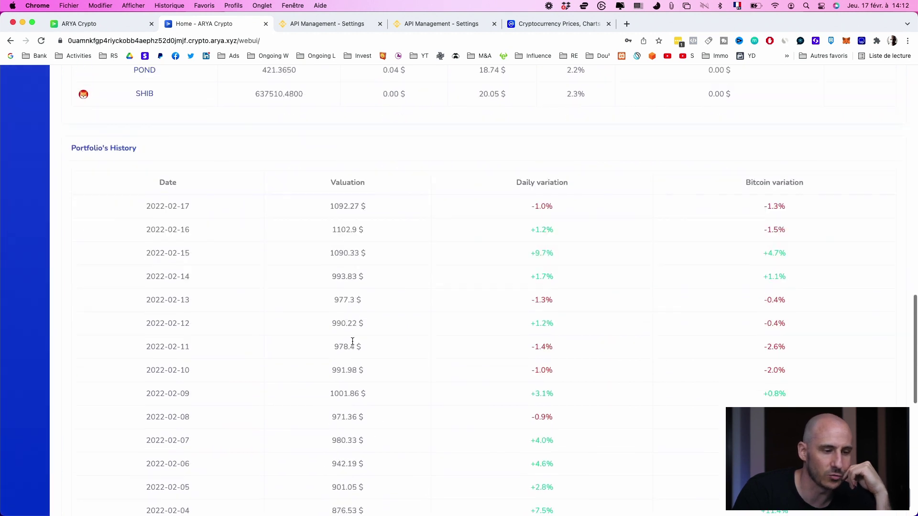
pyautogui.scroll(20, 352, 342)
pyautogui.scroll(17, 351, 341)
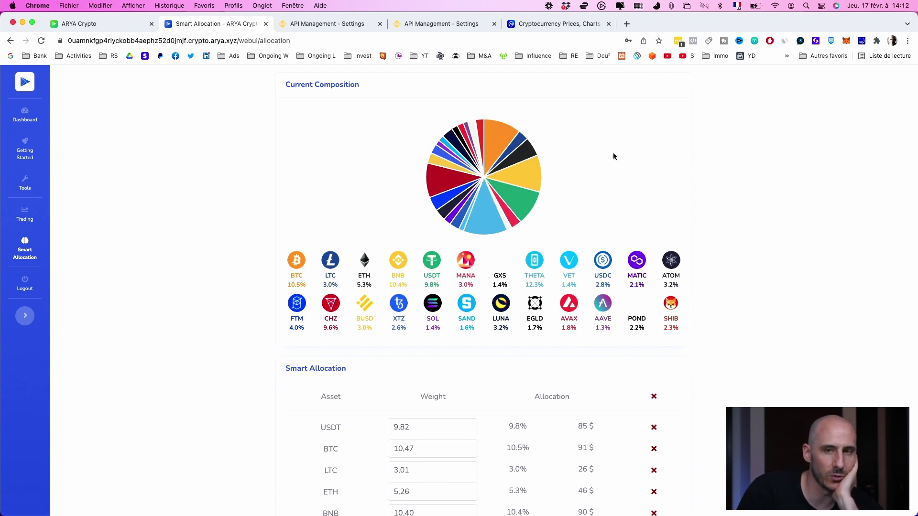
# - On the Smart Allocation page, clear all assets at once so the whole portfolio is allocated to USDT
pyautogui.scroll(-10, 757, 342)
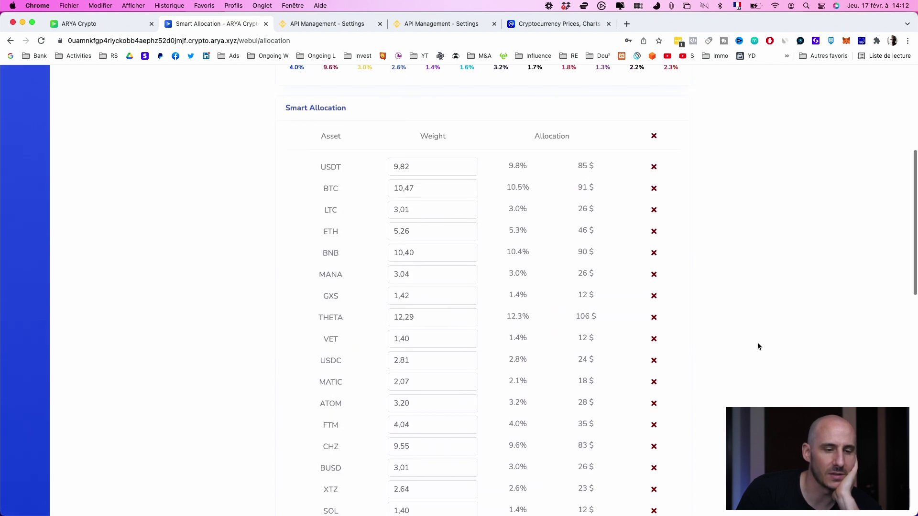
pyautogui.scroll(10, 757, 342)
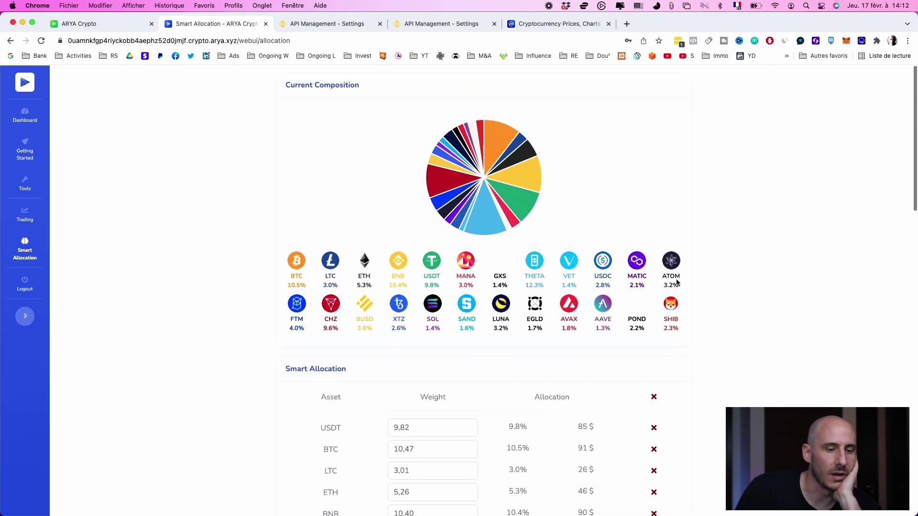
pyautogui.click(654, 398)
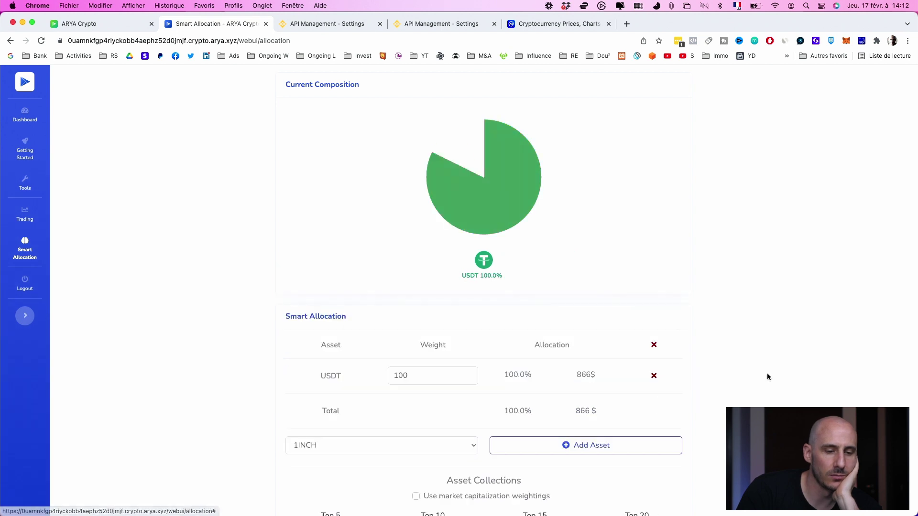
pyautogui.scroll(-1, 765, 401)
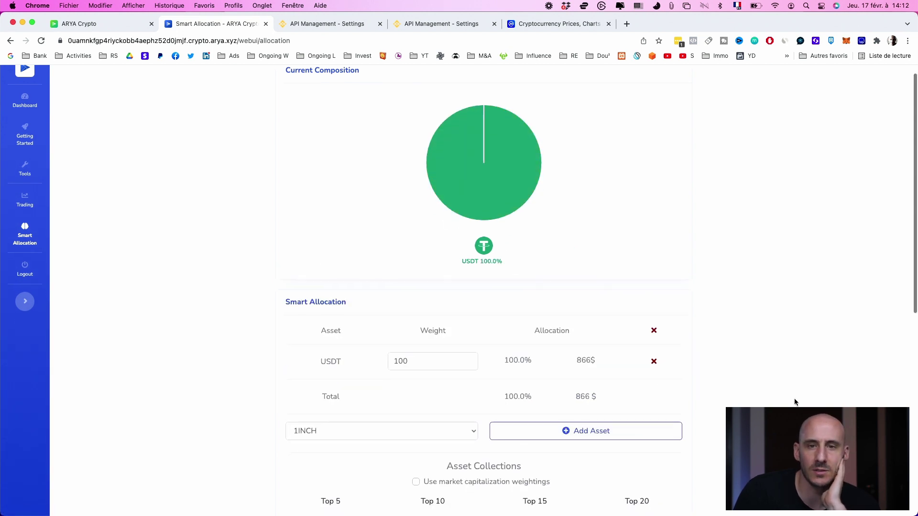
pyautogui.scroll(1, 795, 402)
pyautogui.moveTo(515, 171)
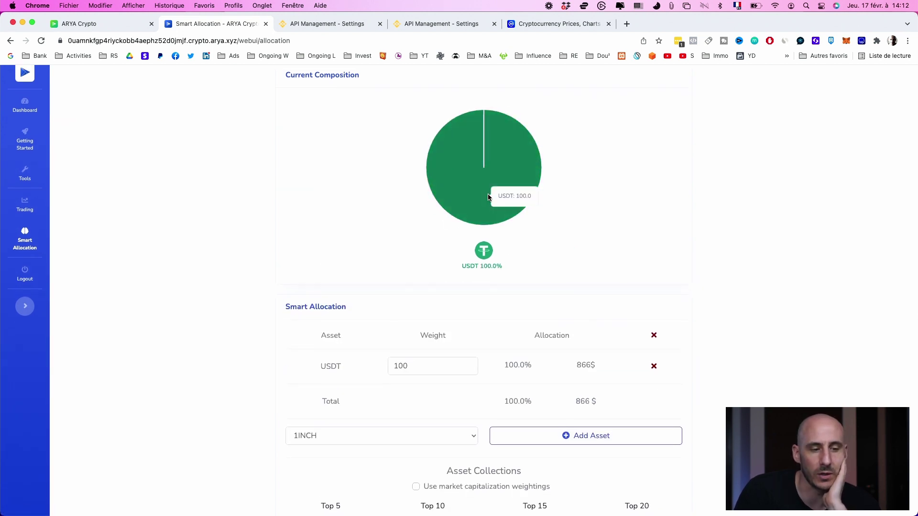
pyautogui.scroll(1, 425, 353)
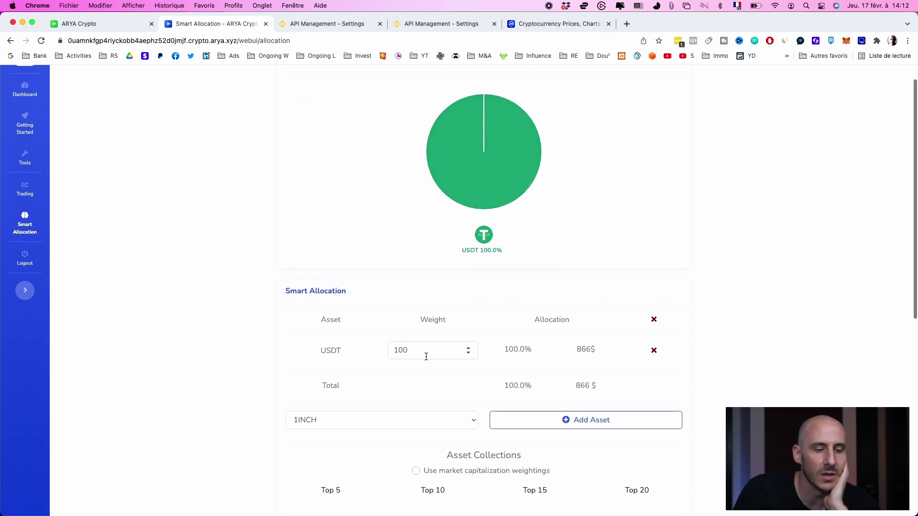
pyautogui.scroll(1, 618, 287)
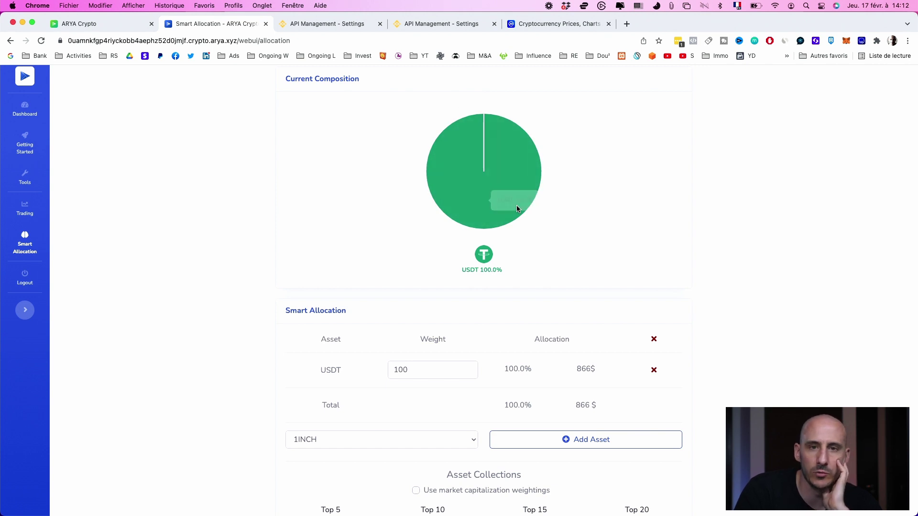
# - Apply the Top 5 asset collection to the Smart Allocation without market capitalization weightings and review the resulting weights
pyautogui.scroll(-4, 664, 339)
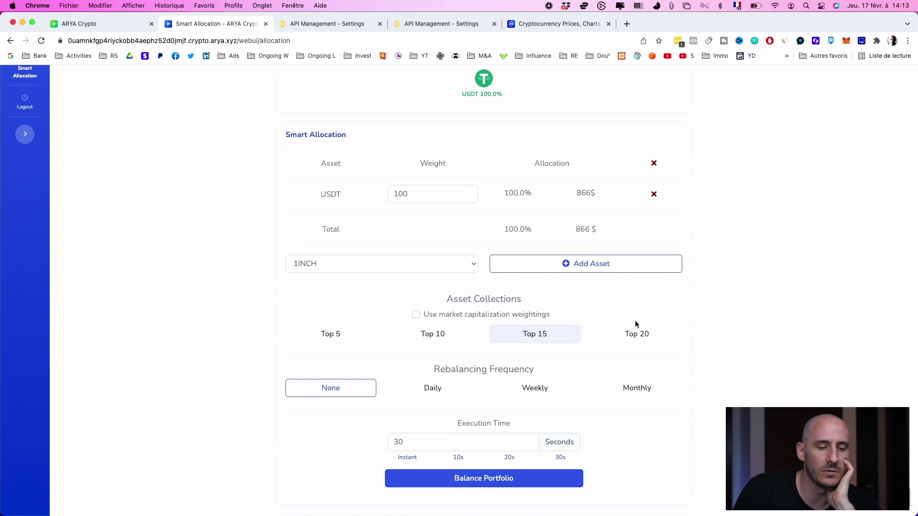
pyautogui.scroll(-1, 638, 330)
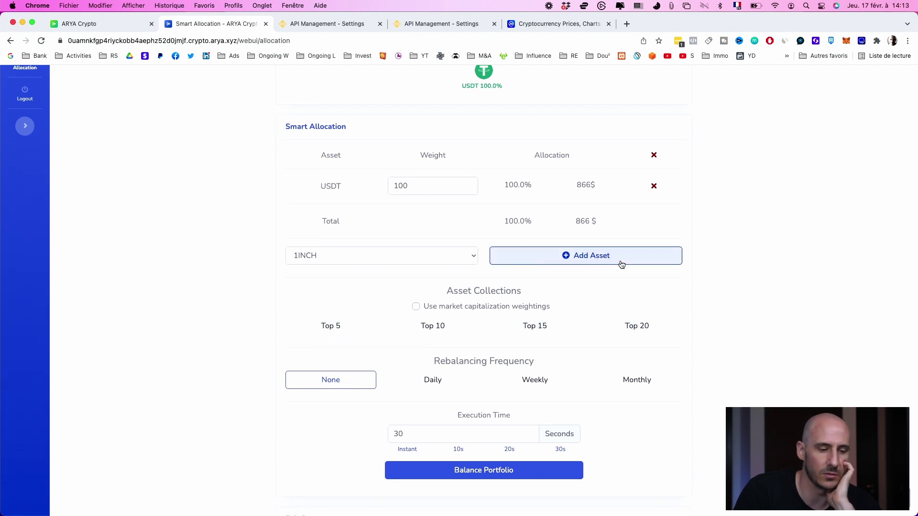
pyautogui.scroll(5, 622, 264)
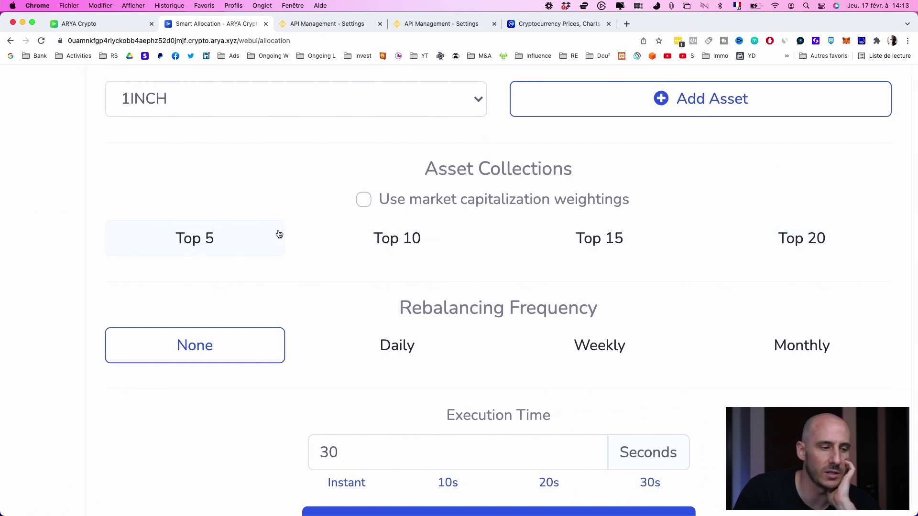
pyautogui.click(274, 235)
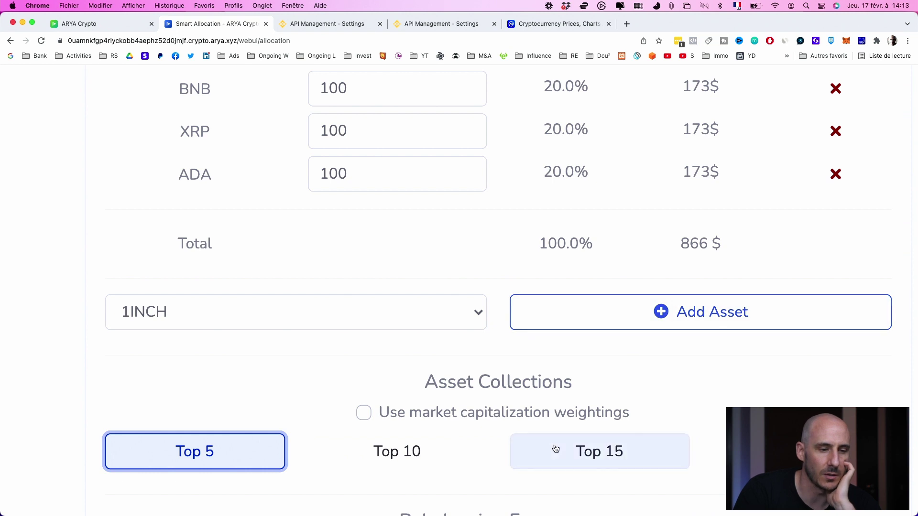
pyautogui.scroll(10, 469, 375)
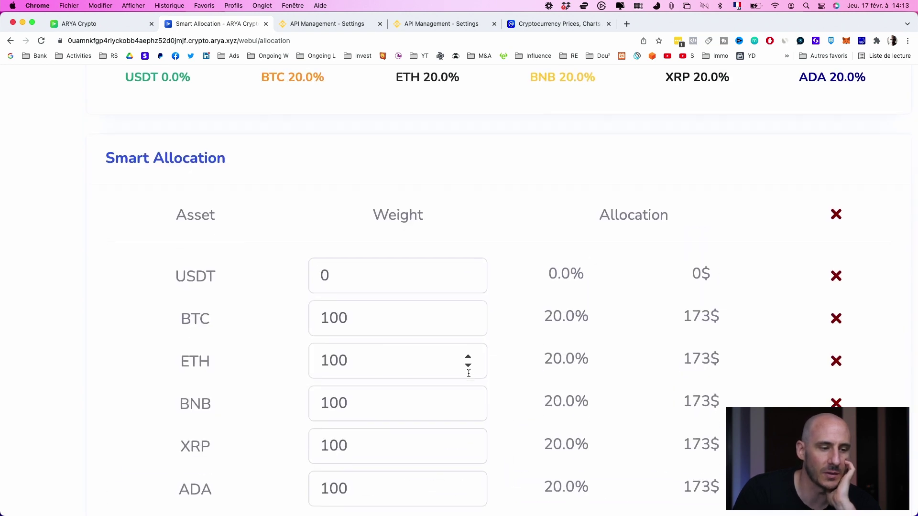
pyautogui.press('super+minus')
pyautogui.press('super+minus')
pyautogui.press('super+minus')
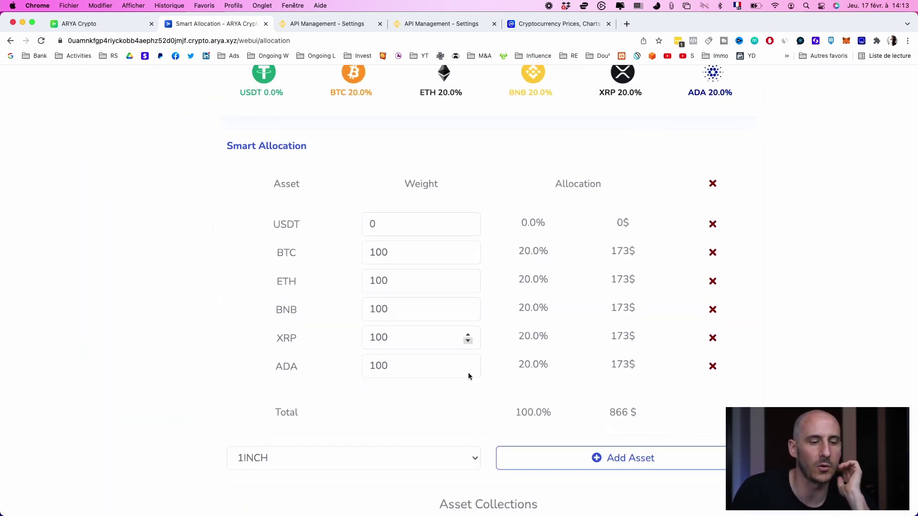
pyautogui.scroll(5, 609, 234)
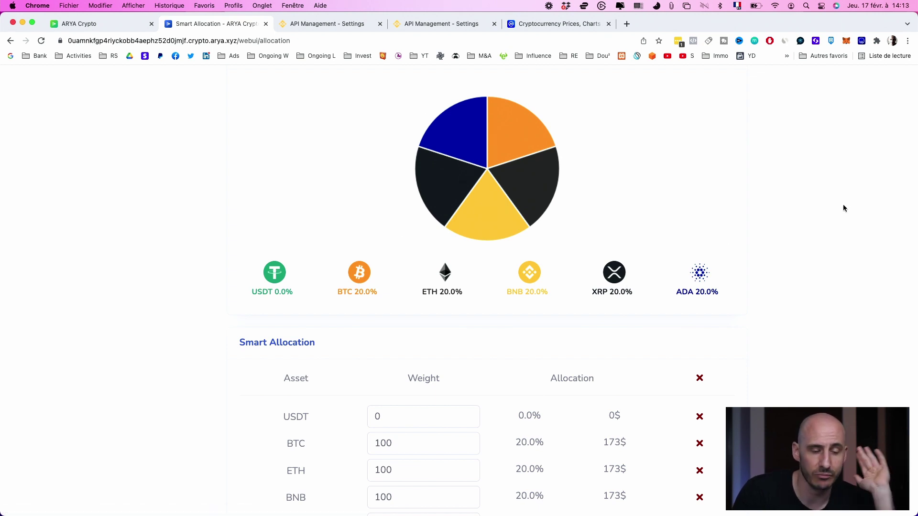
# - Try the Top 15 asset collection, and replace it with Top 20 in the Smart Allocation
pyautogui.scroll(-12, 842, 204)
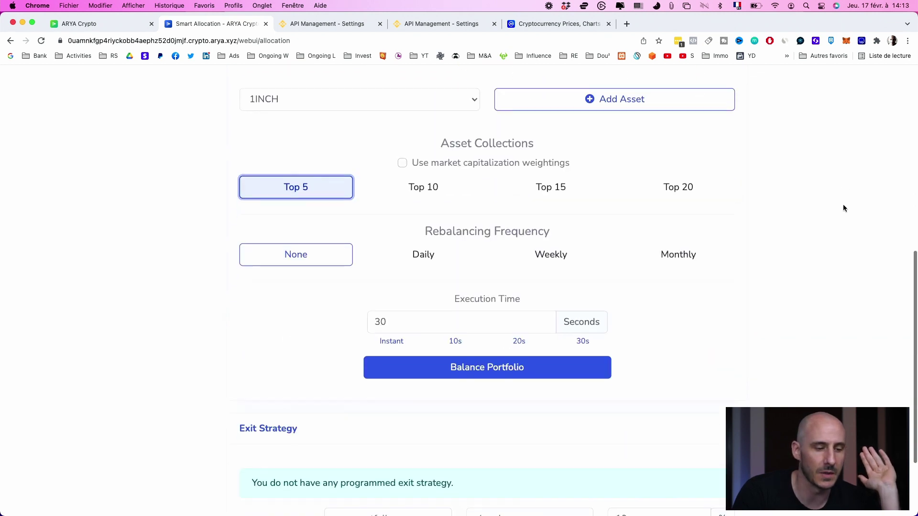
pyautogui.scroll(3, 441, 176)
pyautogui.click(561, 308)
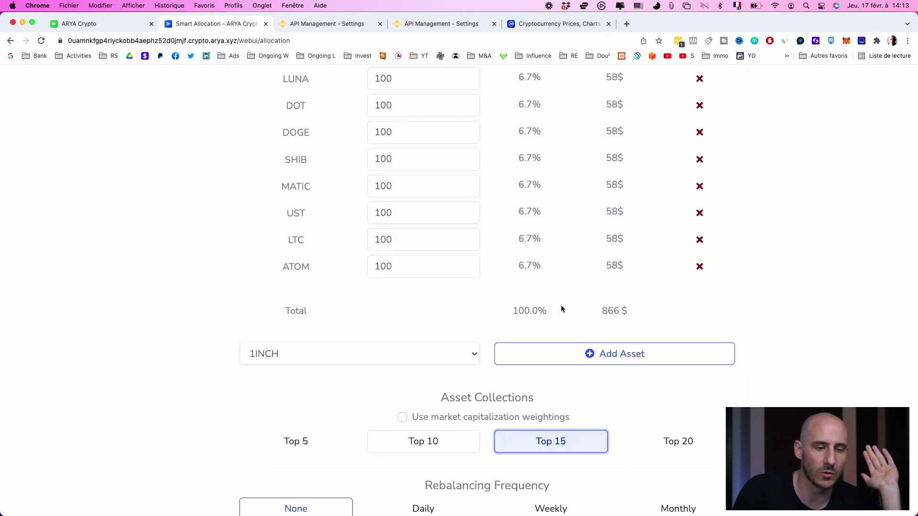
pyautogui.click(658, 447)
pyautogui.scroll(12, 799, 216)
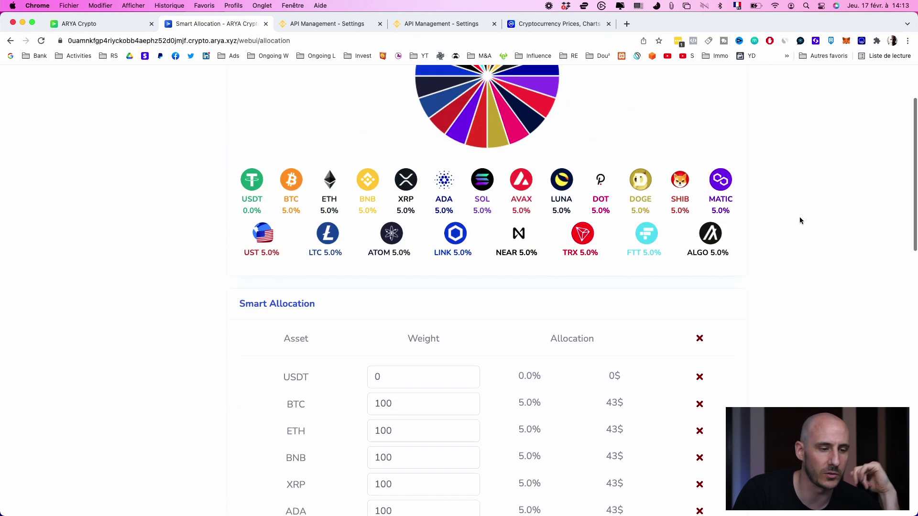